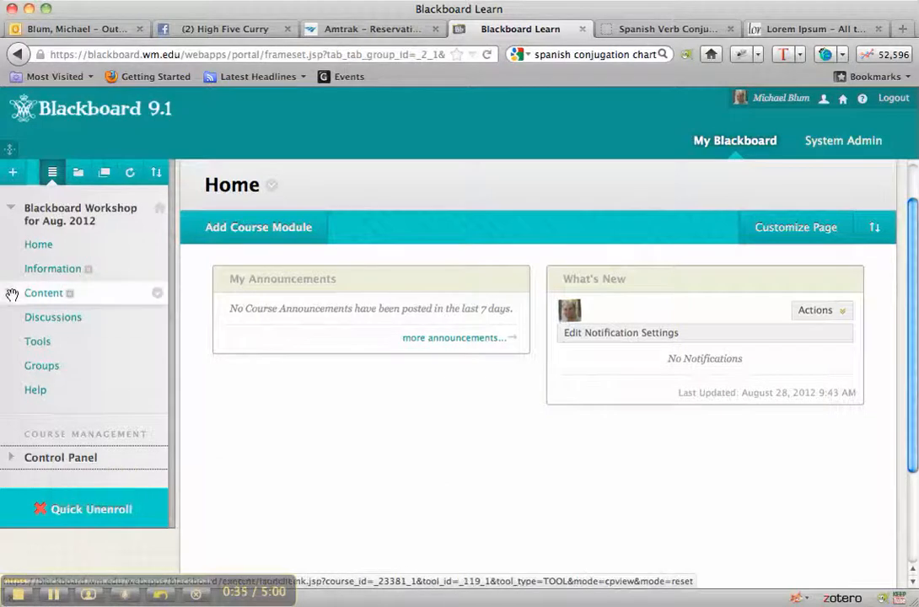
# Add a tool link named "Blog" of type Blogs to the course menu and make it available to users
pyautogui.click(12, 173)
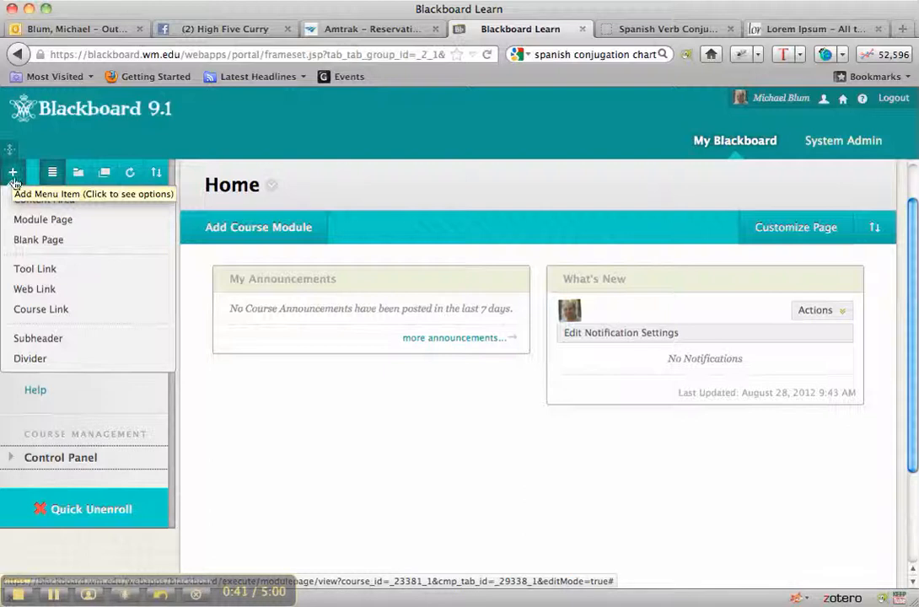
pyautogui.click(27, 271)
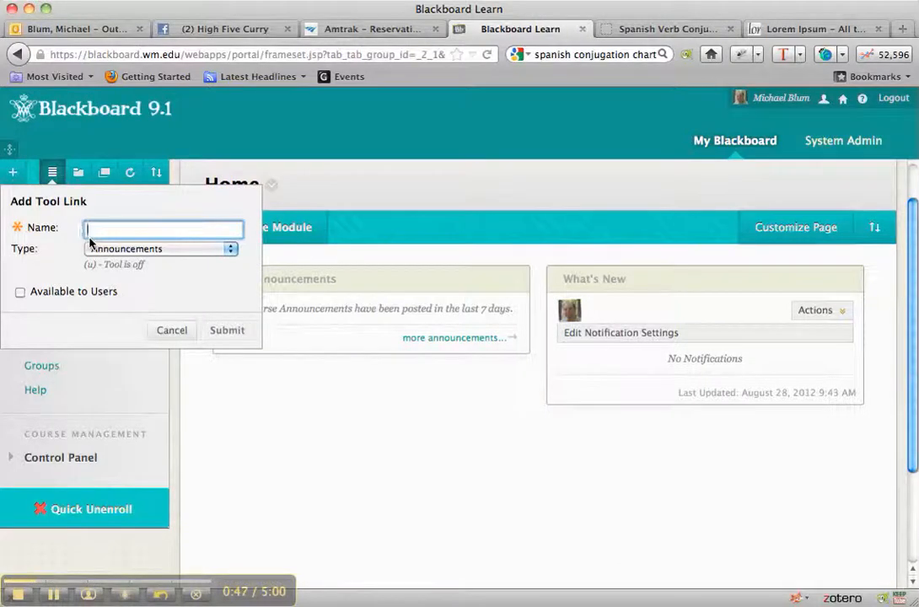
pyautogui.write('Blog')
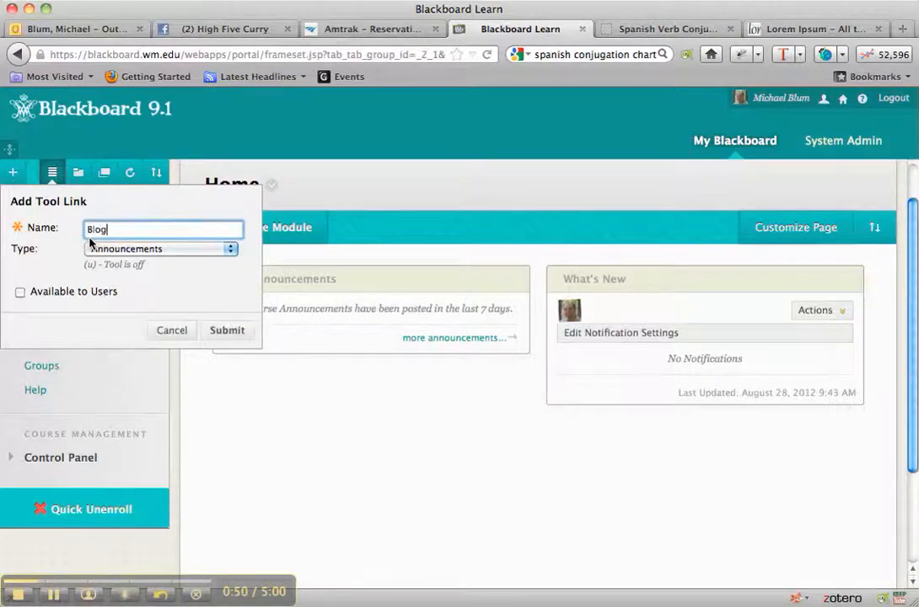
pyautogui.click(229, 250)
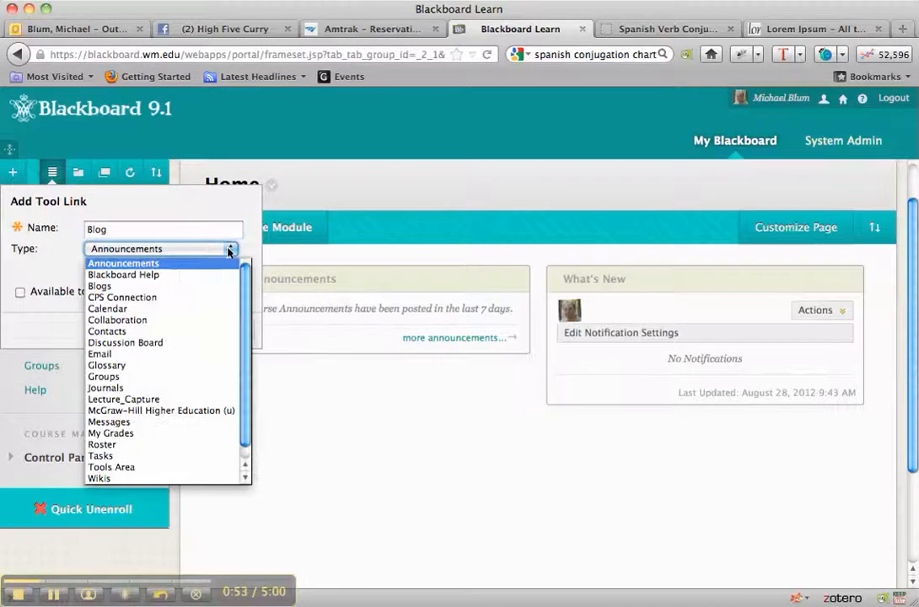
pyautogui.click(157, 287)
pyautogui.click(20, 293)
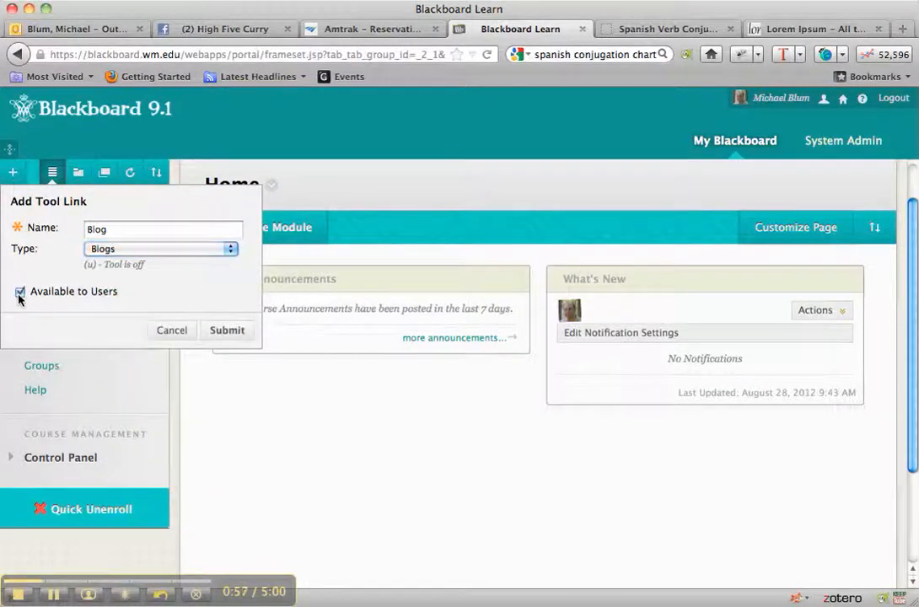
pyautogui.click(226, 331)
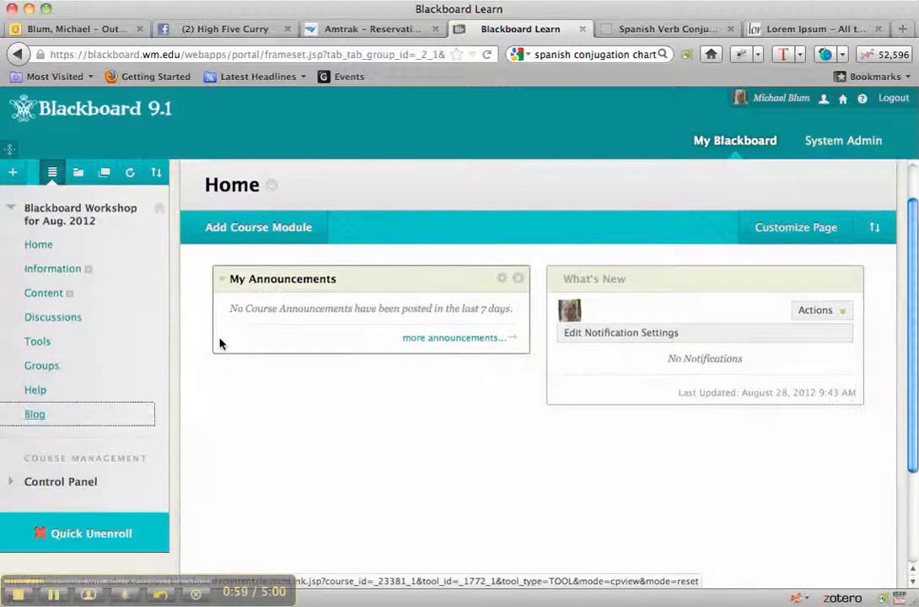
# Open the Blog course link and start a new blog named "Sample Blog"
pyautogui.click(35, 415)
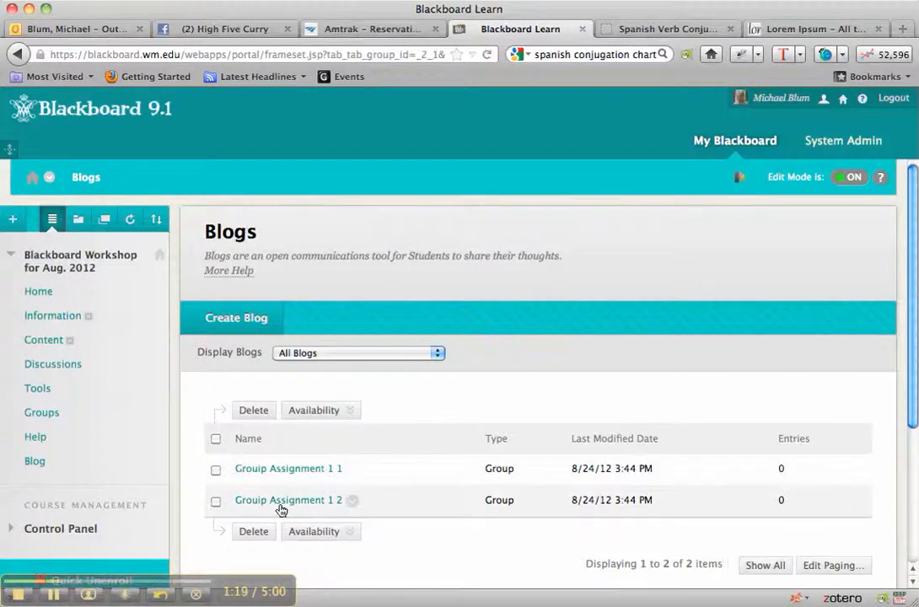
pyautogui.click(227, 323)
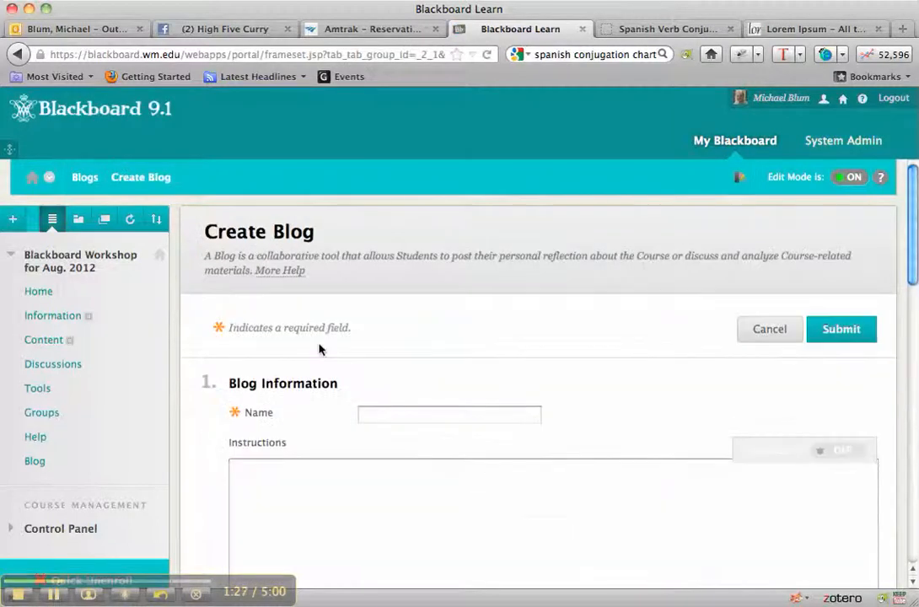
pyautogui.click(384, 414)
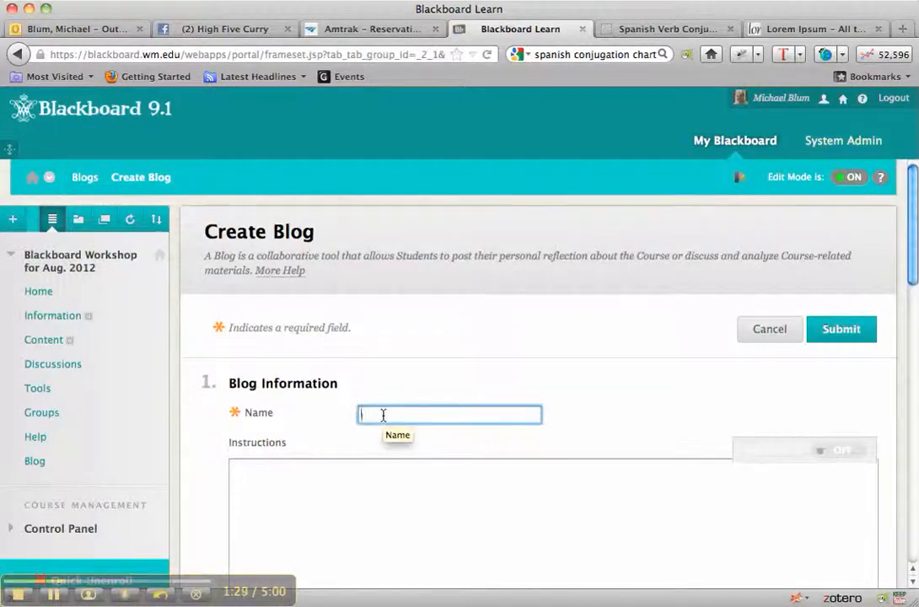
pyautogui.write('Sample Blog')
# Review the new blog's instructions, availability, date restrictions, participation and index settings
pyautogui.scroll(-4, 478, 515)
pyautogui.scroll(-3, 478, 517)
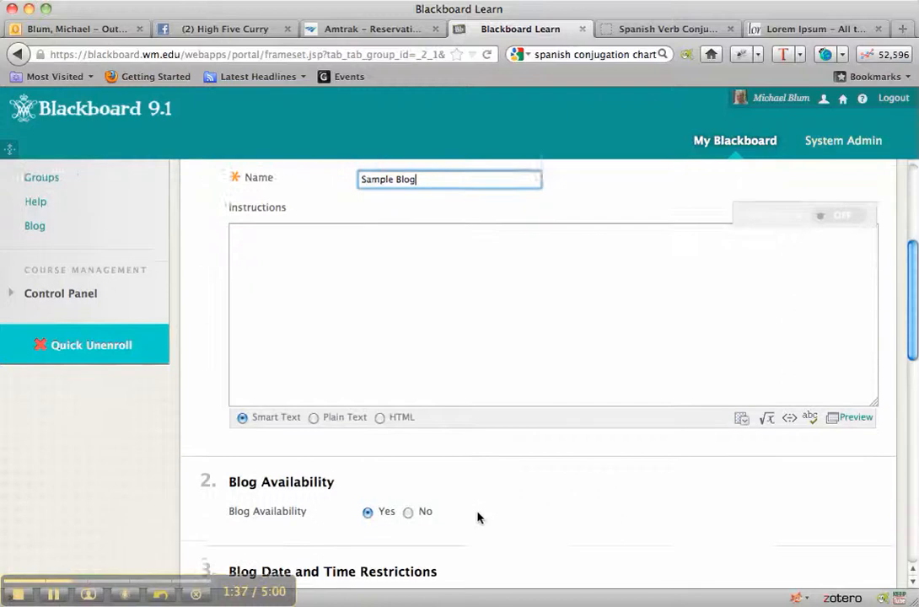
pyautogui.scroll(-2, 477, 518)
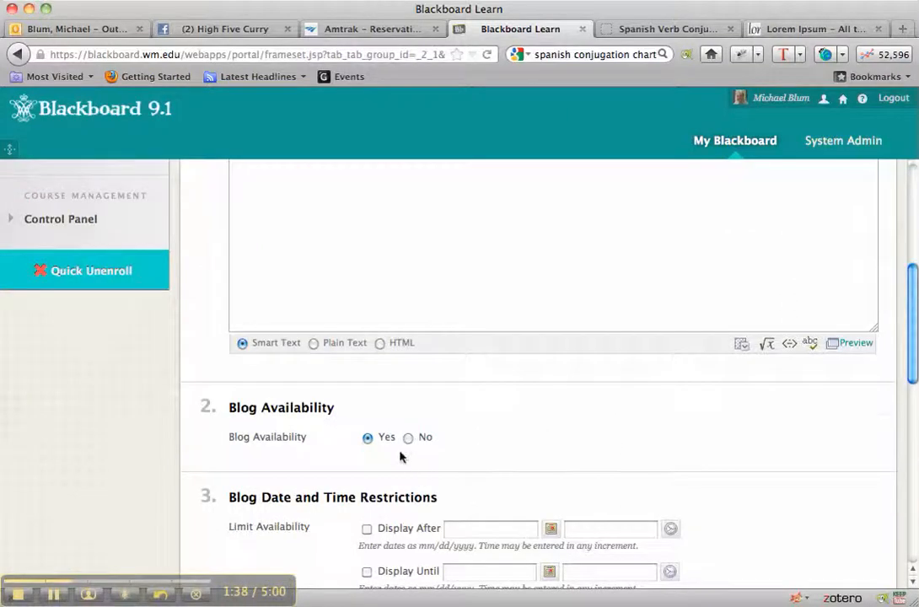
pyautogui.scroll(-2, 384, 496)
pyautogui.scroll(-2, 384, 498)
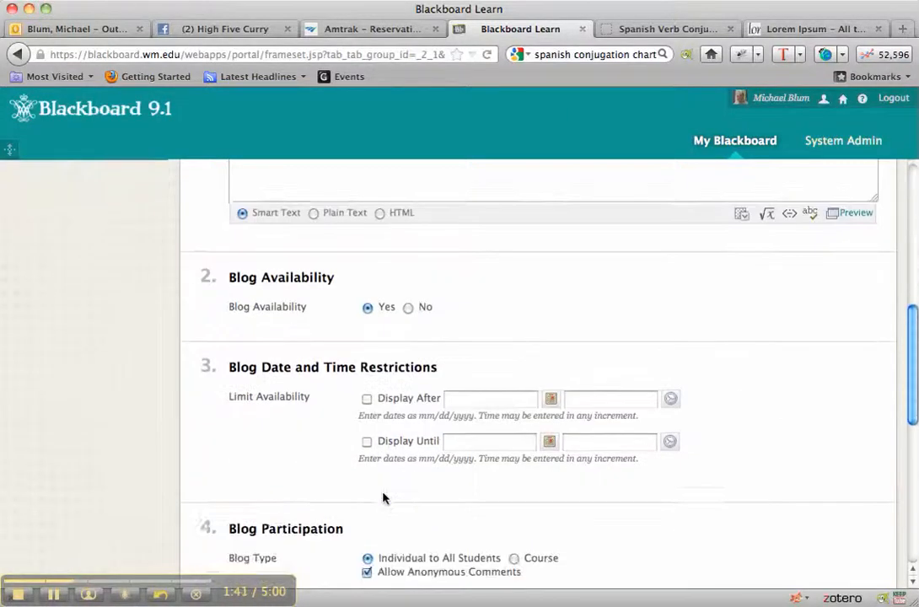
pyautogui.scroll(-2, 383, 497)
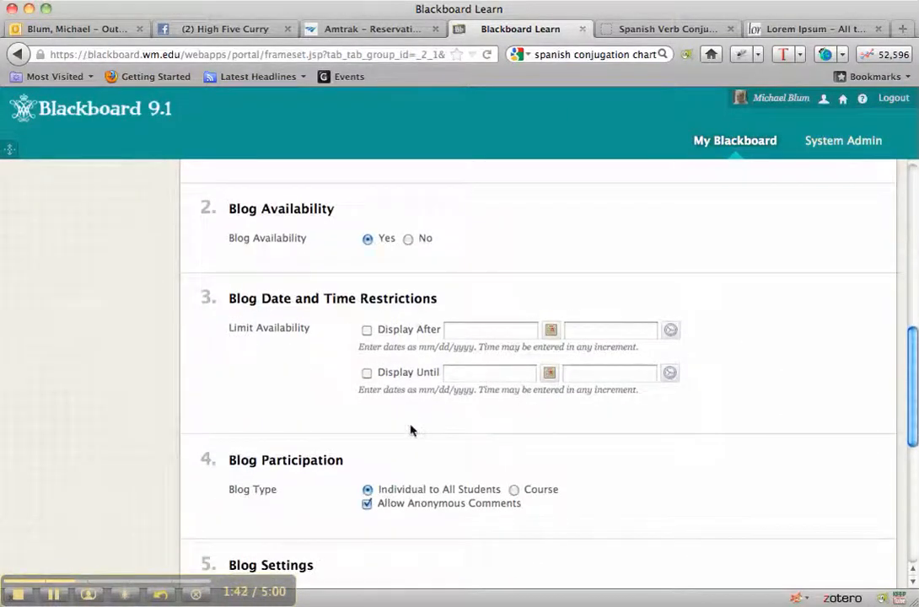
pyautogui.scroll(-1, 410, 429)
pyautogui.scroll(-3, 410, 429)
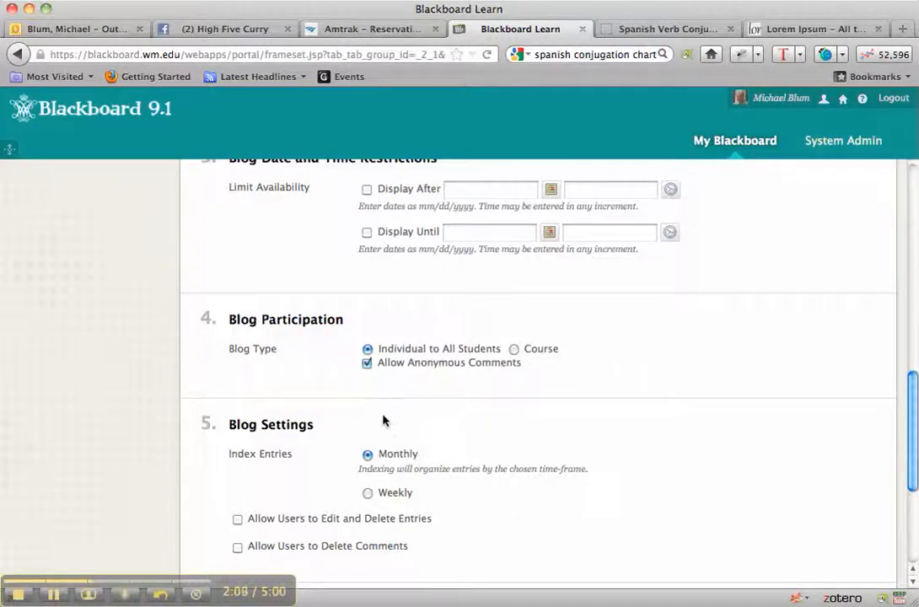
pyautogui.scroll(-5, 383, 419)
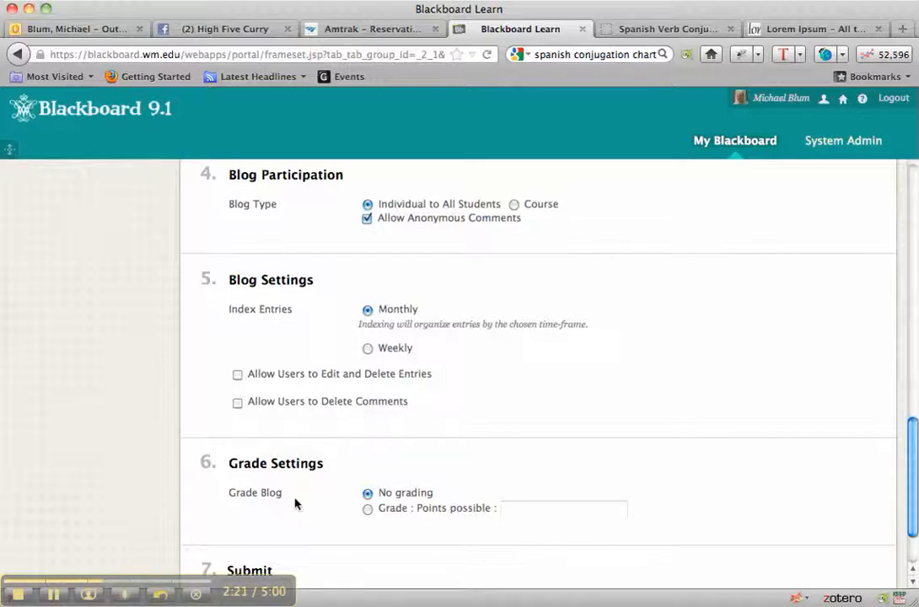
# Make the blog graded with 100 points possible and submit it
pyautogui.scroll(-3, 295, 504)
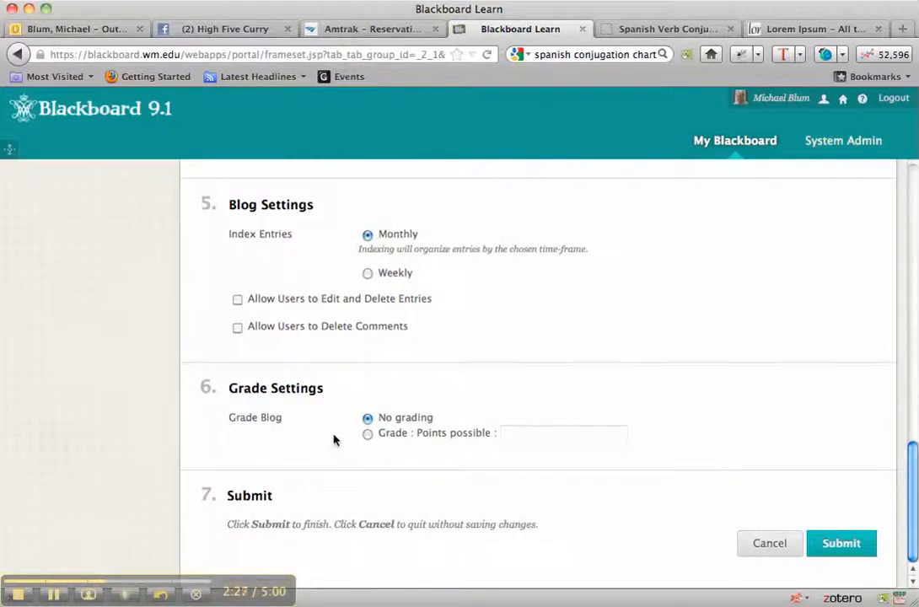
pyautogui.click(368, 436)
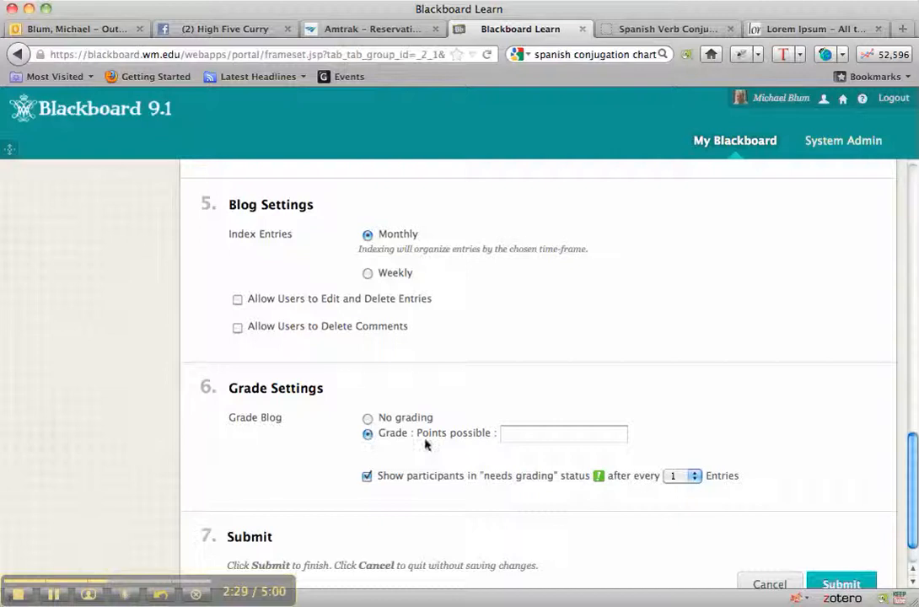
pyautogui.click(526, 435)
pyautogui.write('100')
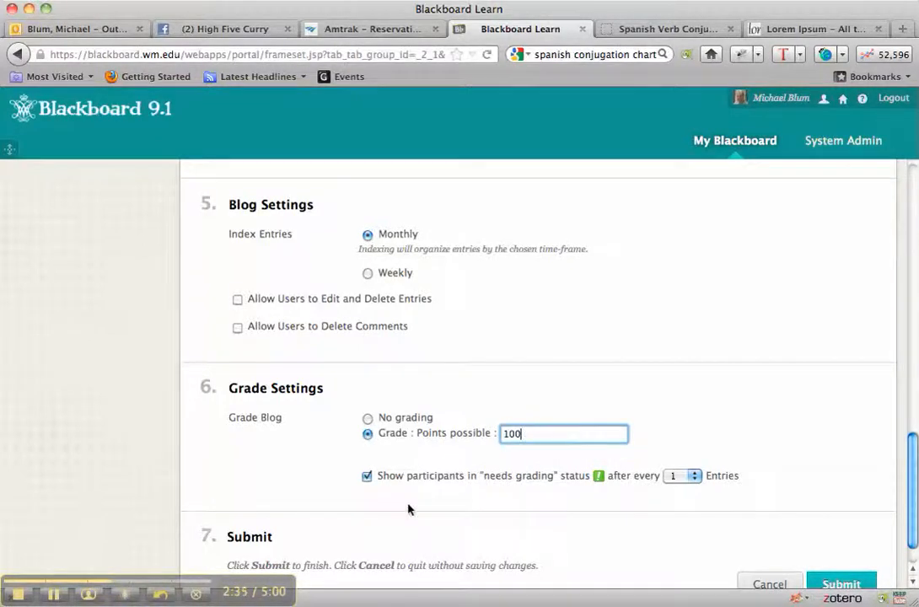
pyautogui.scroll(-1, 576, 530)
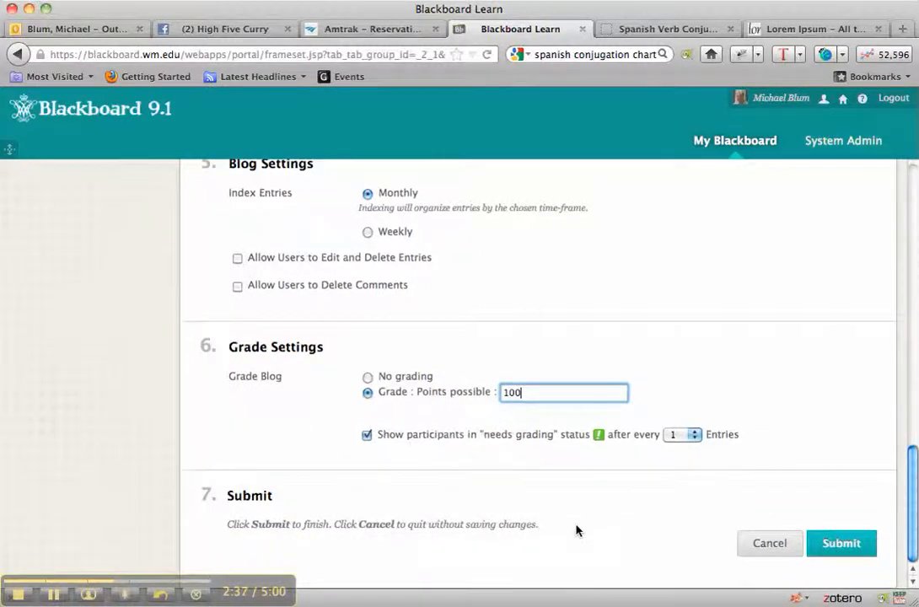
pyautogui.click(852, 544)
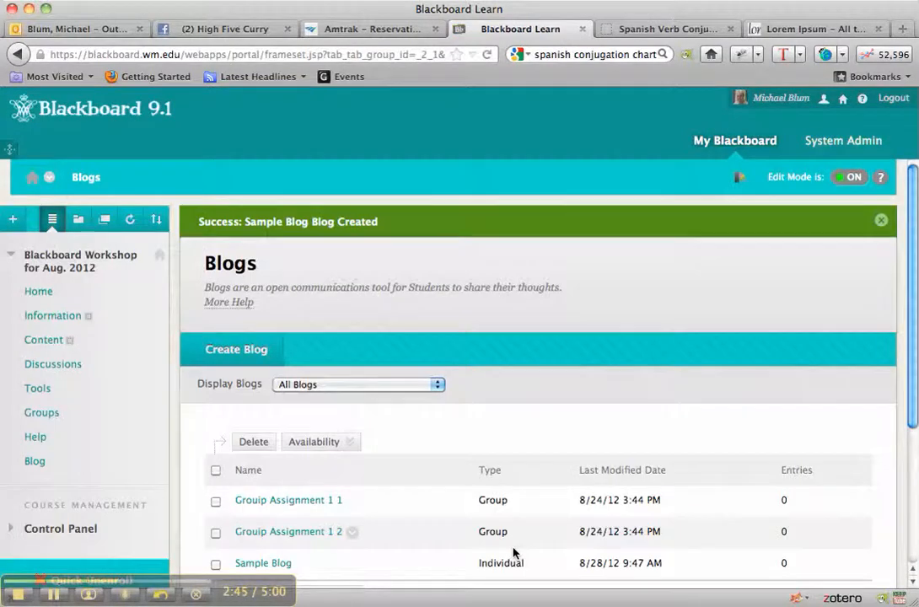
# Look over the blog list and switch Edit Mode off to see the course as a student
pyautogui.scroll(-2, 490, 378)
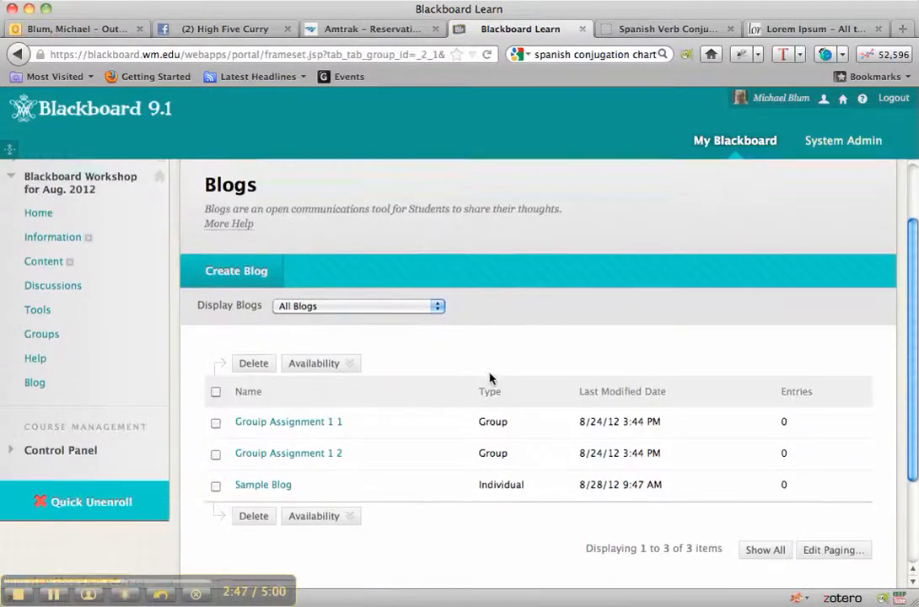
pyautogui.scroll(-1, 490, 378)
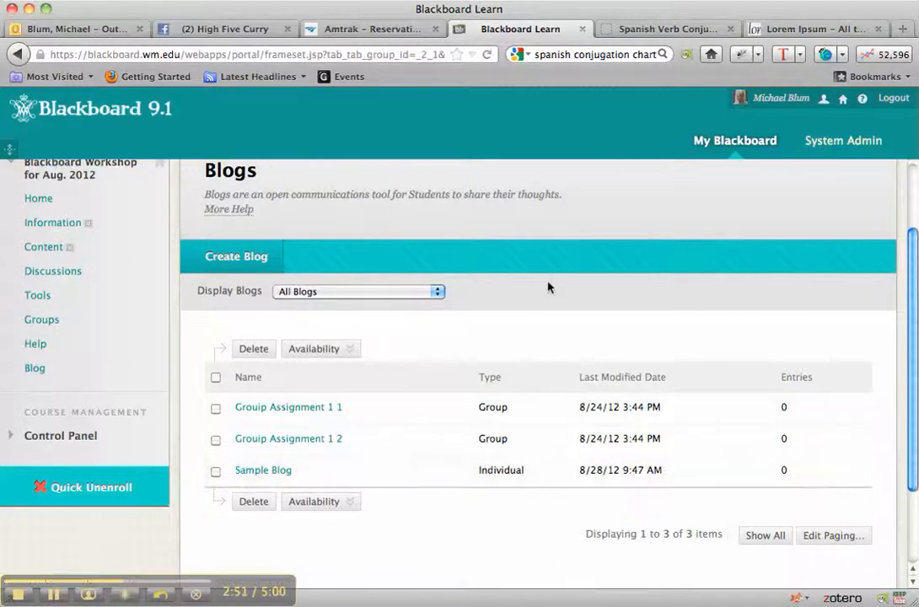
pyautogui.scroll(2, 548, 290)
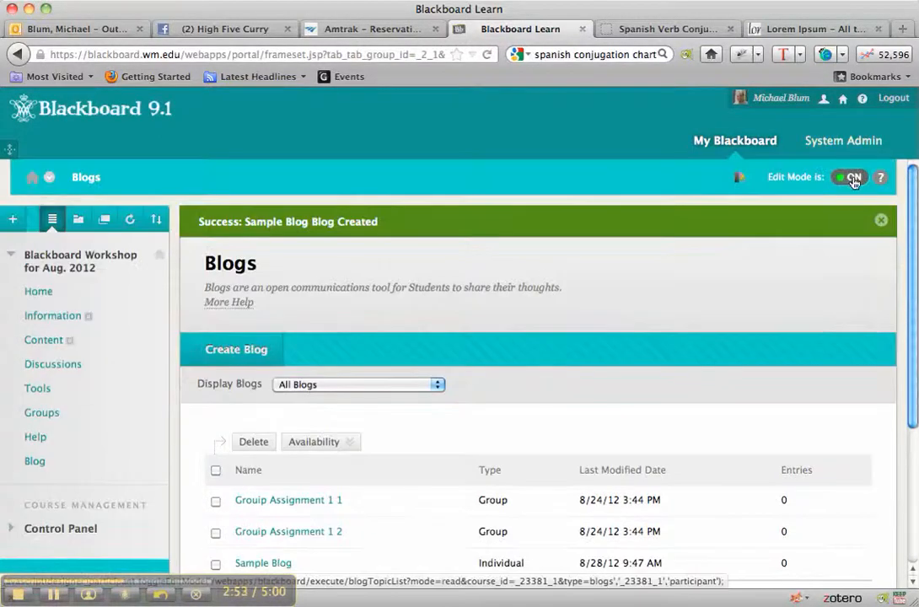
pyautogui.click(854, 179)
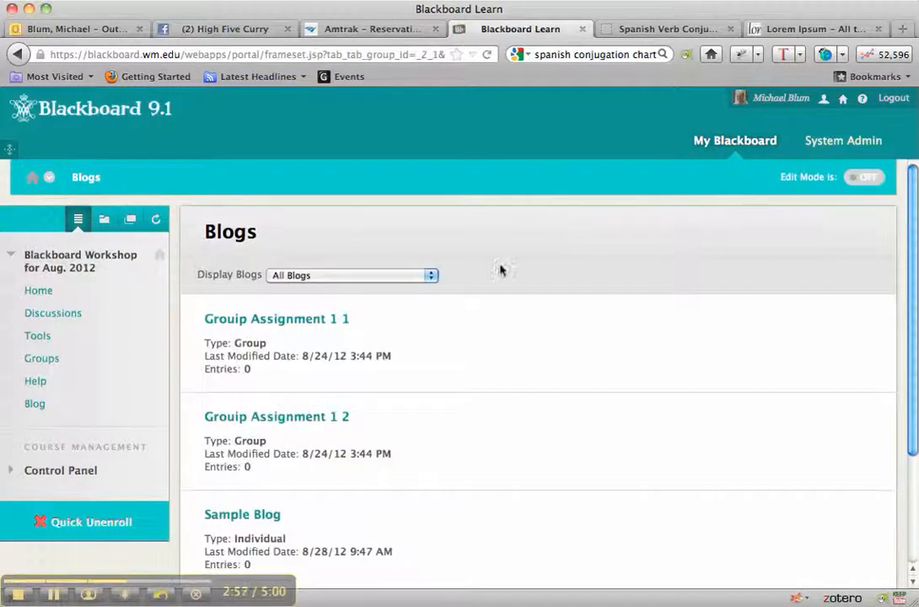
# Open Sample Blog and start a new blog entry in it
pyautogui.scroll(-2, 477, 345)
pyautogui.scroll(-1, 477, 345)
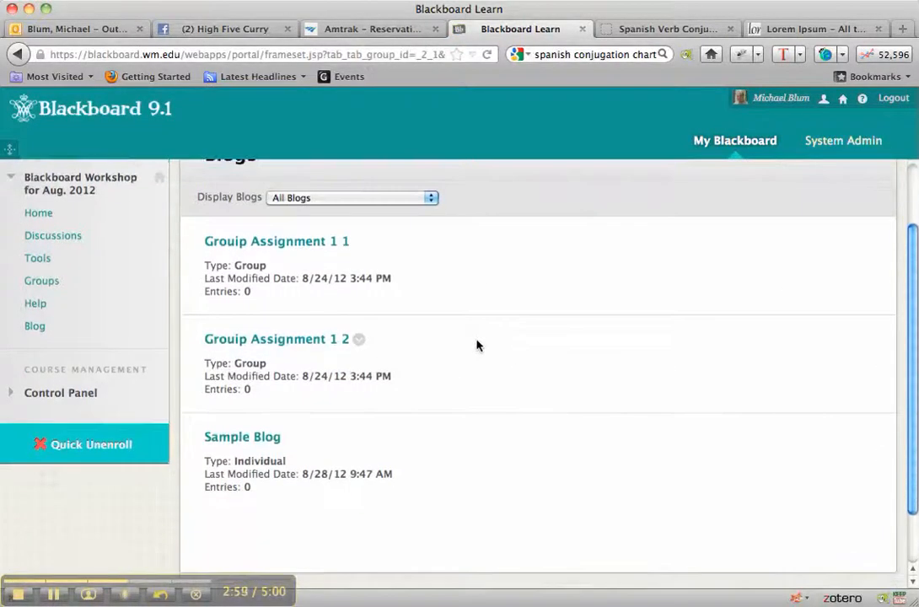
pyautogui.click(234, 438)
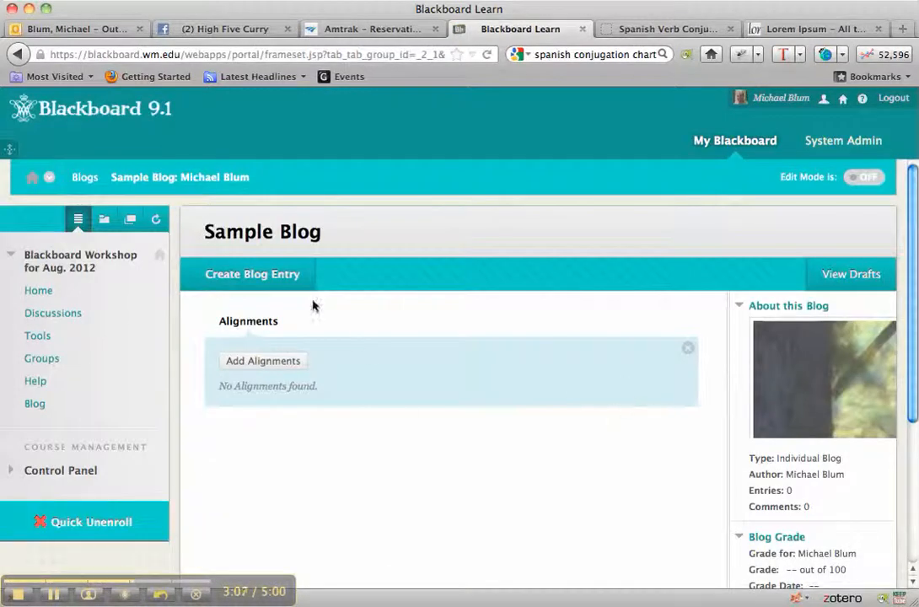
pyautogui.click(264, 276)
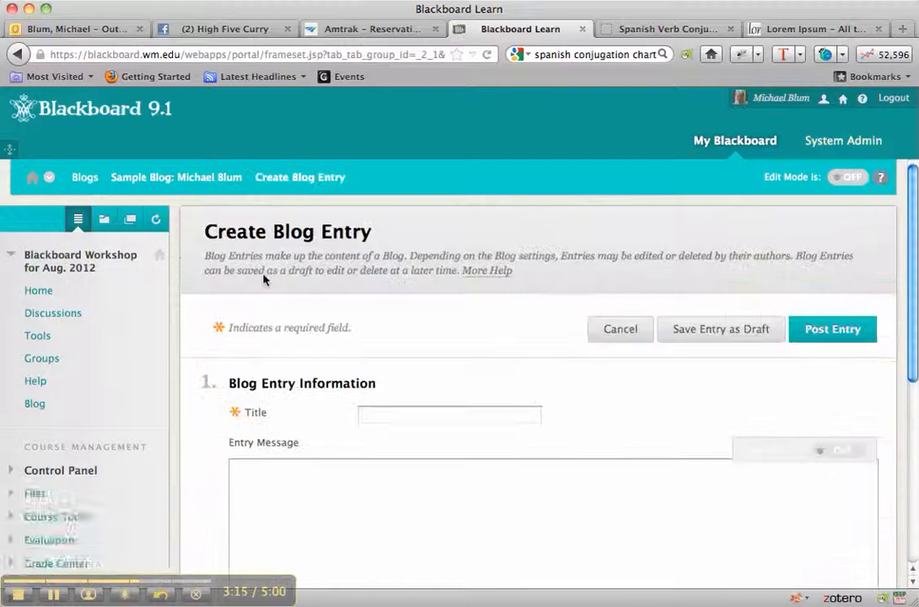
# Title the blog entry "My First Blog Post"
pyautogui.click(382, 420)
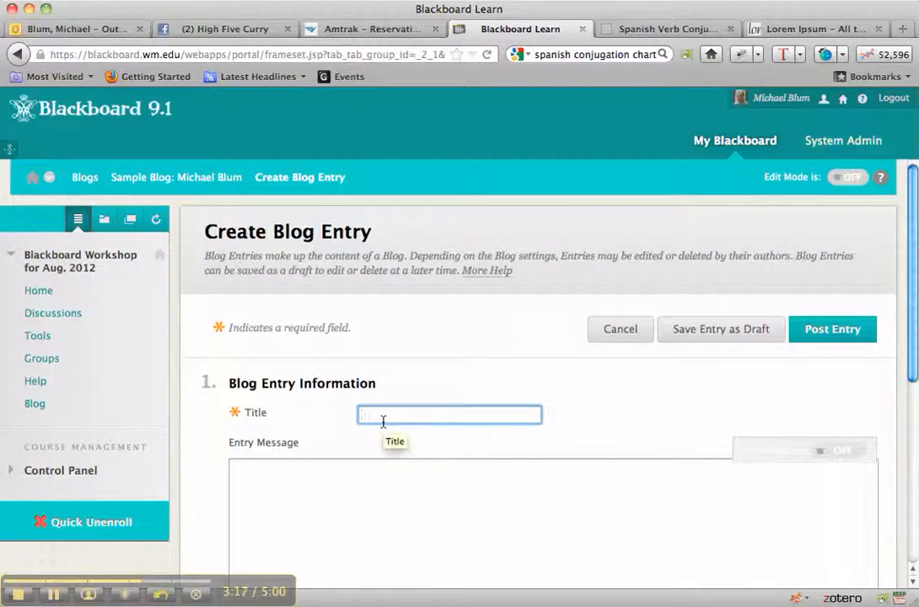
pyautogui.write('My First Blog Post')
pyautogui.click(356, 508)
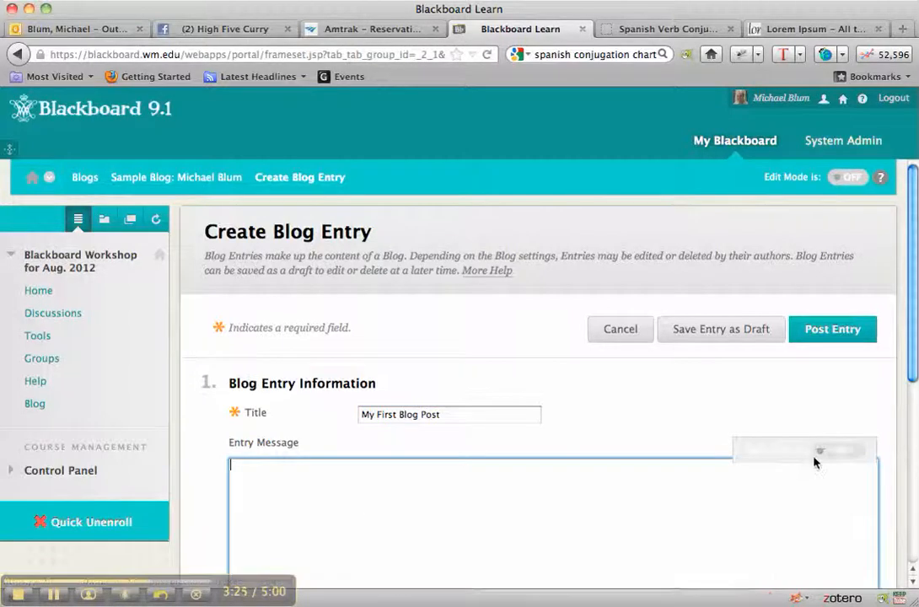
# Turn on the text editor, accepting the loss of unsaved changes, and write "Here is my first post." as the entry message
pyautogui.click(843, 452)
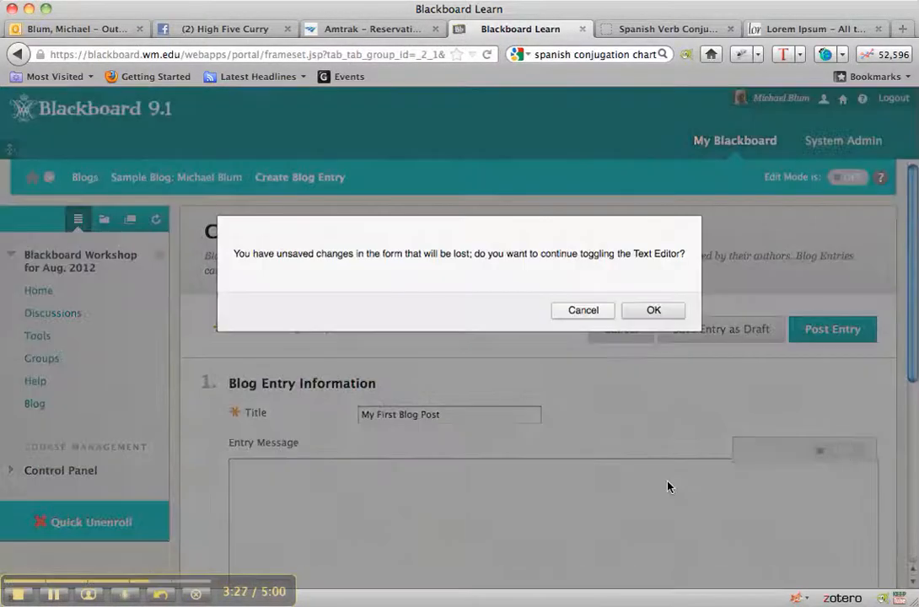
pyautogui.click(655, 310)
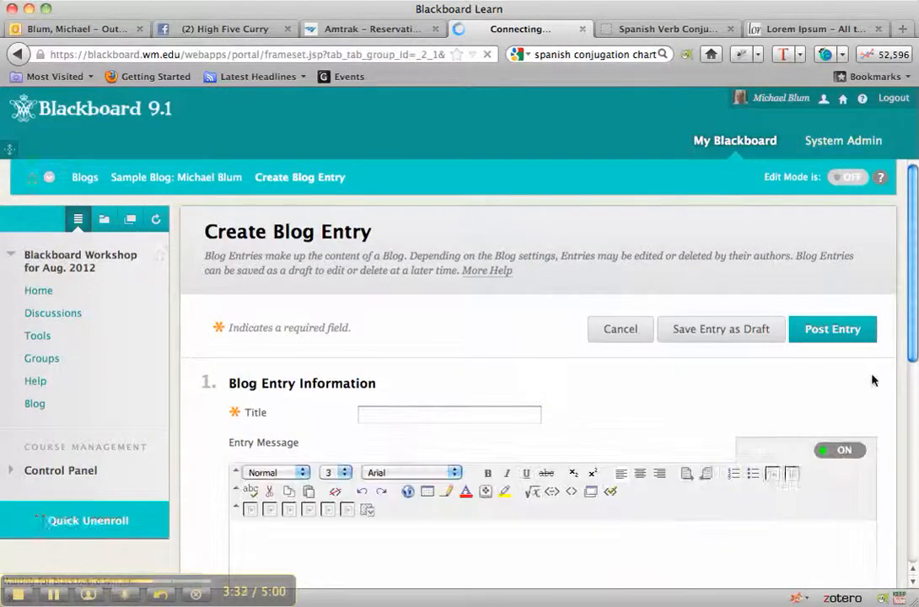
pyautogui.scroll(-3, 913, 346)
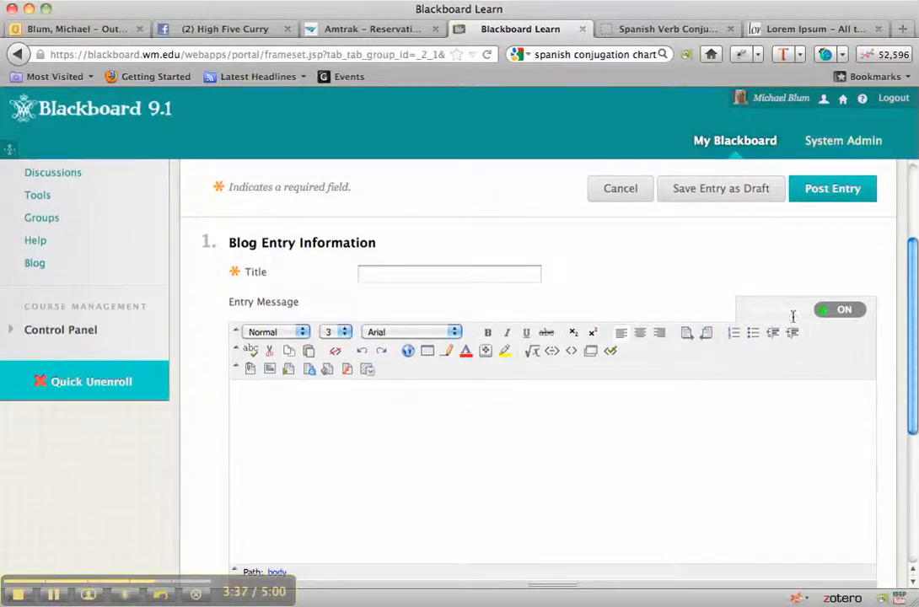
pyautogui.click(455, 449)
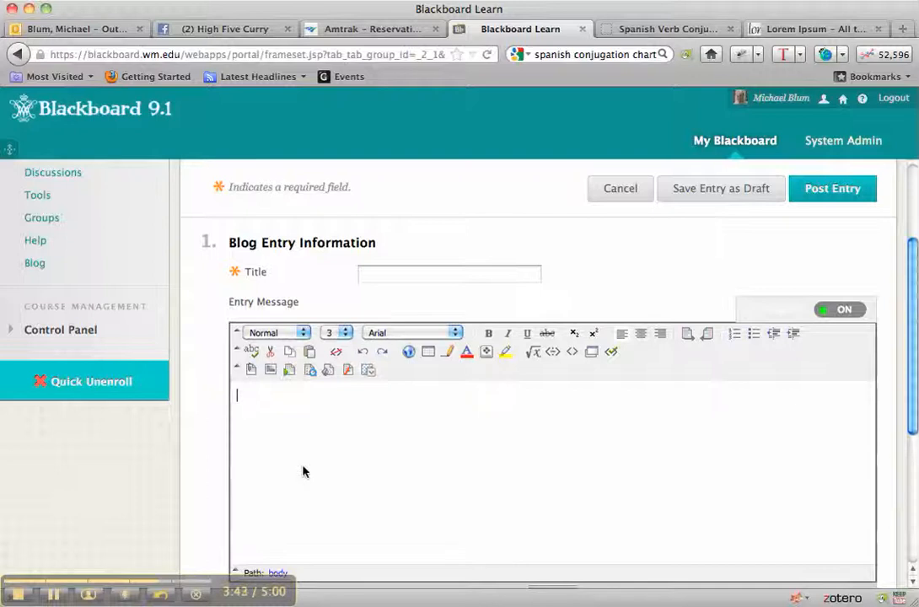
pyautogui.write('Here is my')
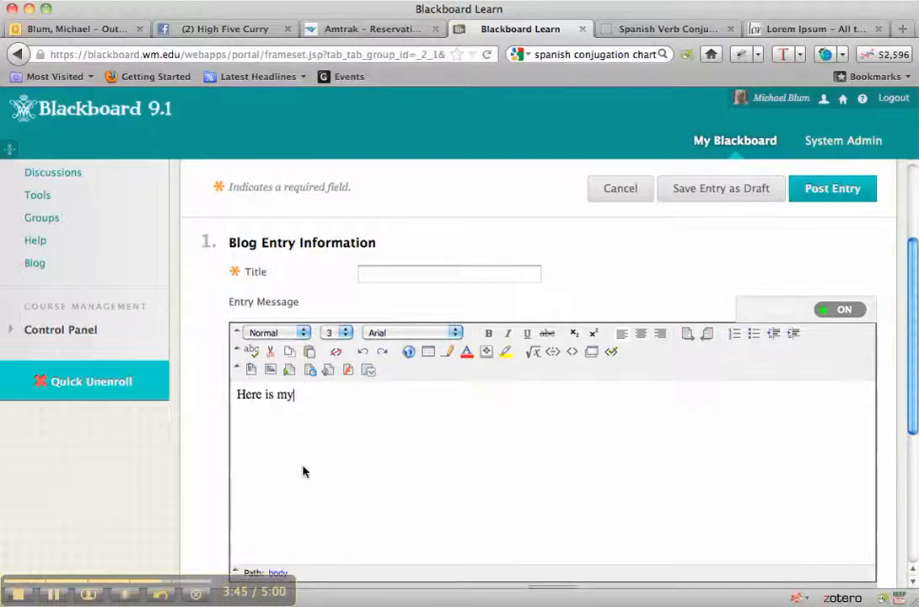
pyautogui.write(' first post.')
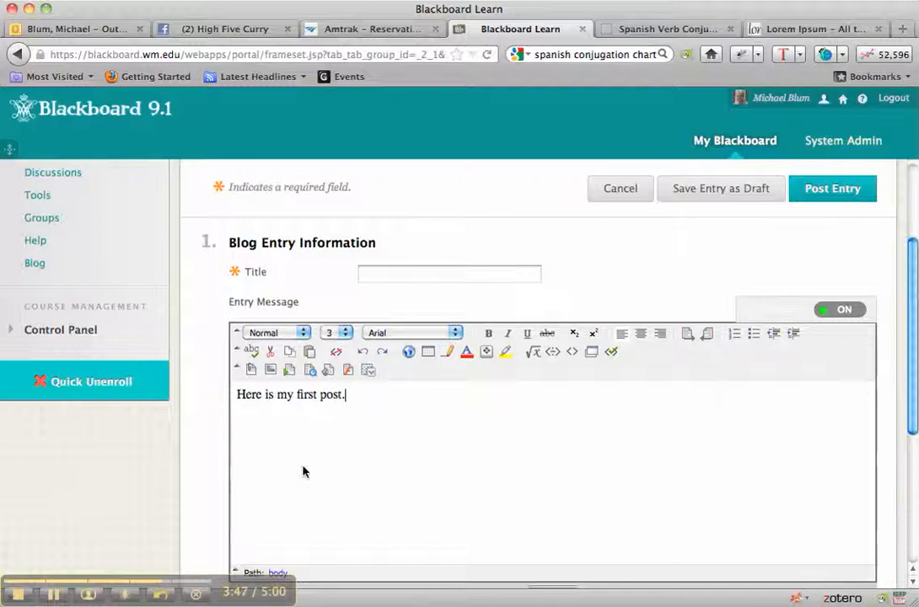
# Title the blog entry "Here is my first post" and add "It isn't very interesting" to the end of its message
pyautogui.click(384, 273)
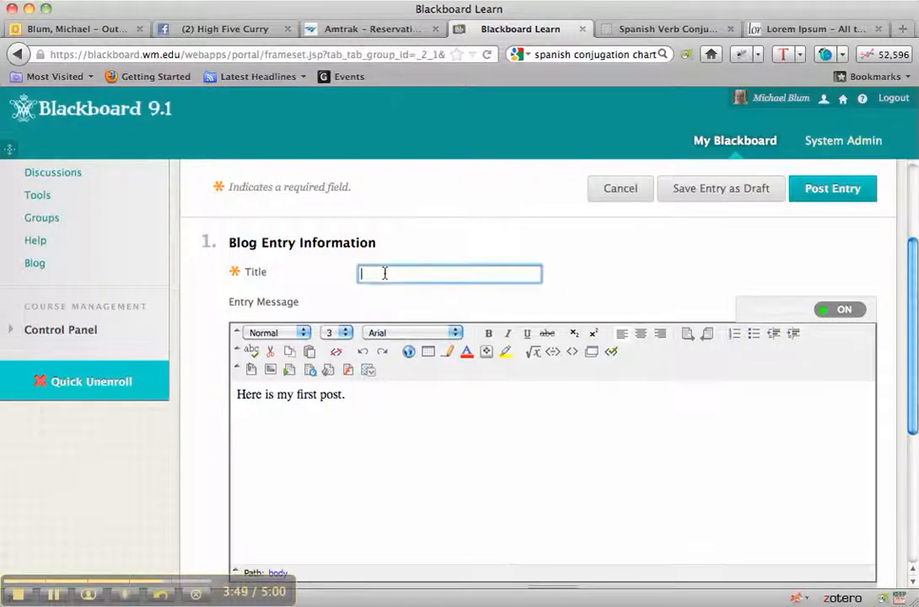
pyautogui.write('Here is my first post.')
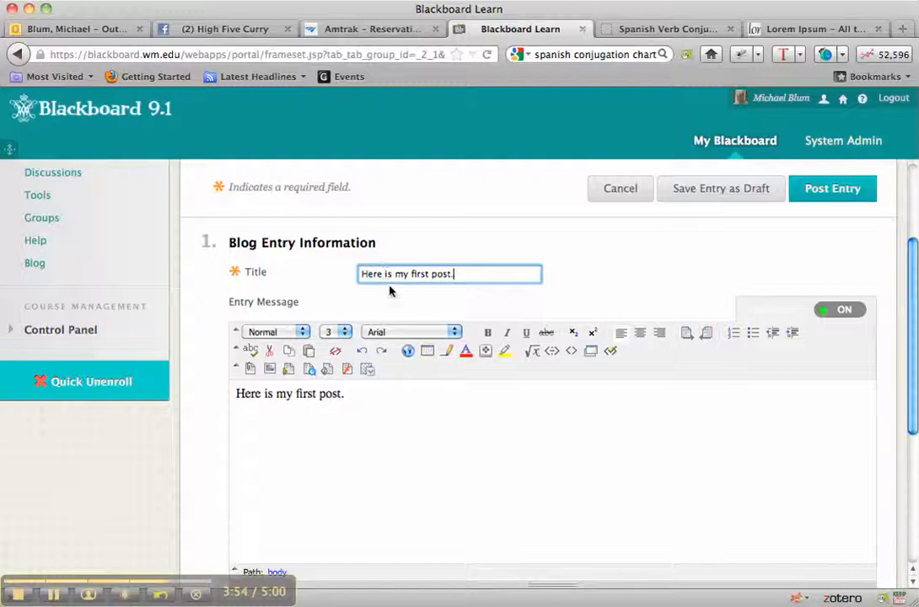
pyautogui.press('BackSpace')
pyautogui.click(374, 399)
pyautogui.write("It isn't very interesting")
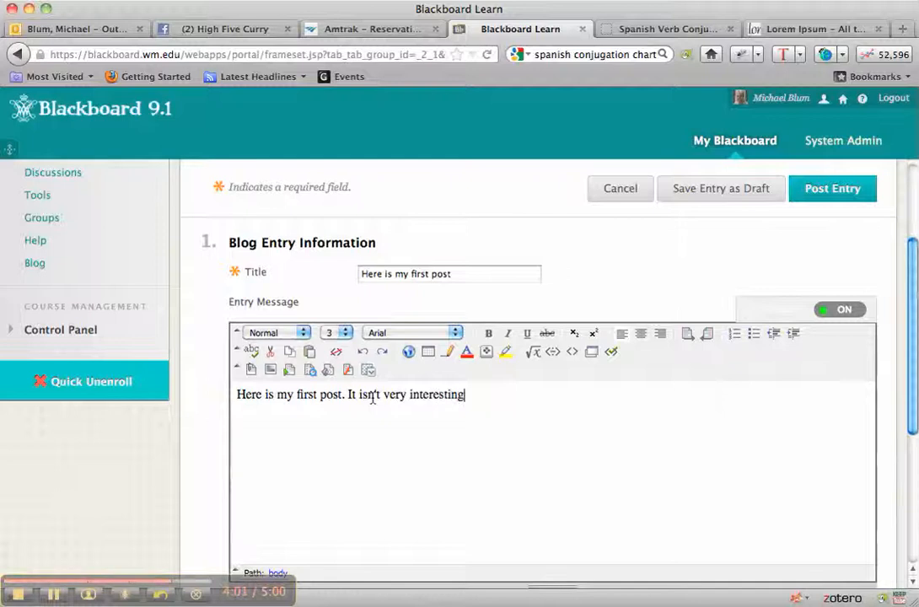
# Post the blog entry and look over its comment area, blog grade details and entry index
pyautogui.scroll(-5, 618, 461)
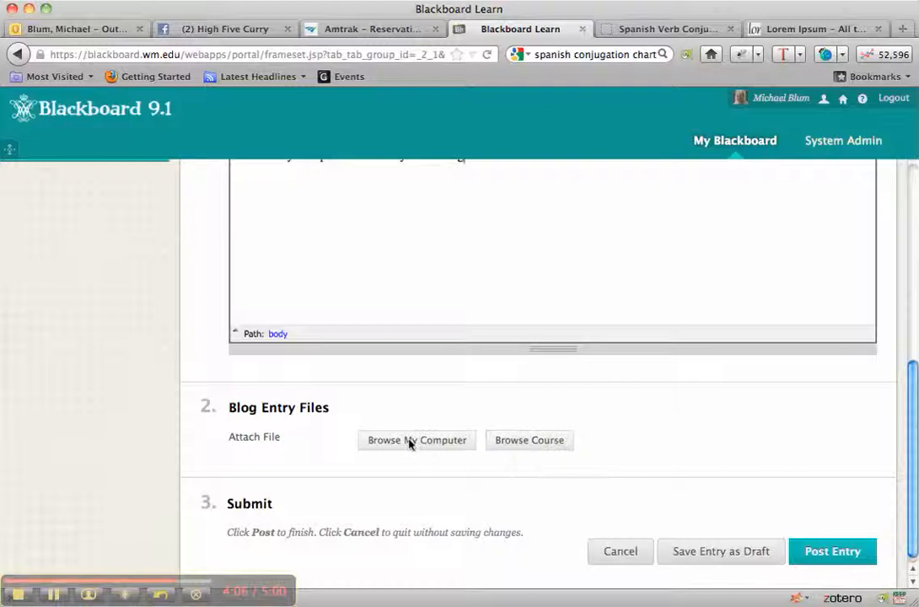
pyautogui.click(841, 561)
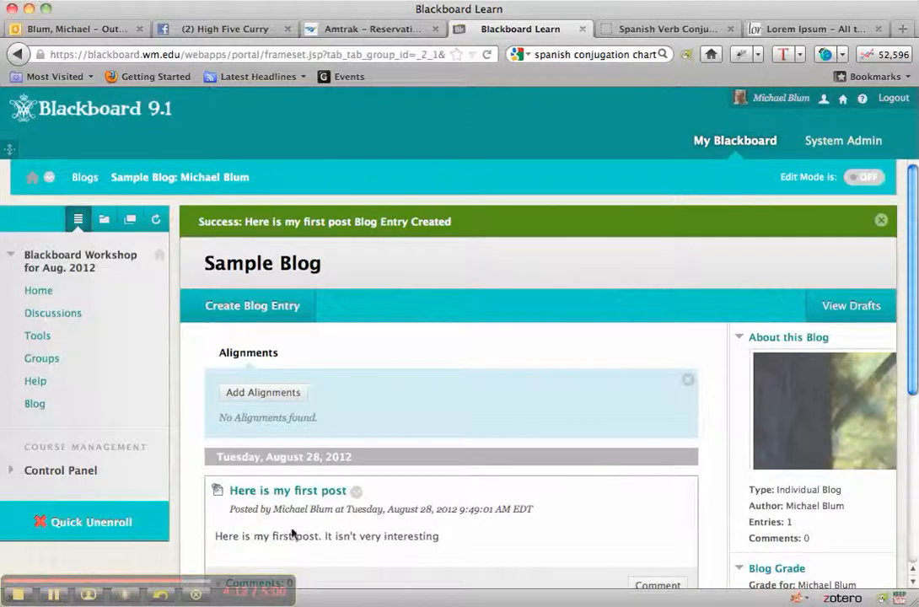
pyautogui.moveTo(912, 326); pyautogui.dragTo(915, 486)
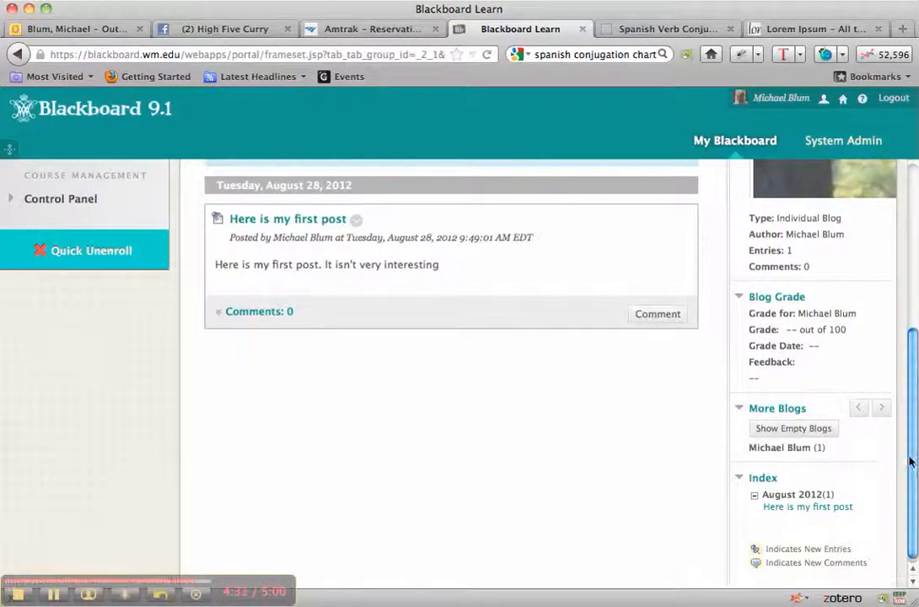
pyautogui.moveTo(911, 460); pyautogui.dragTo(908, 275)
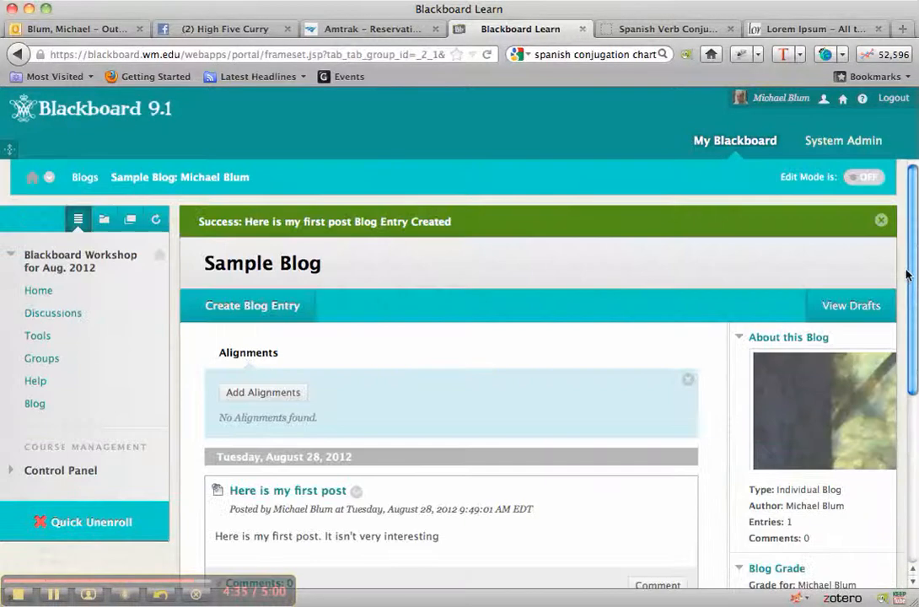